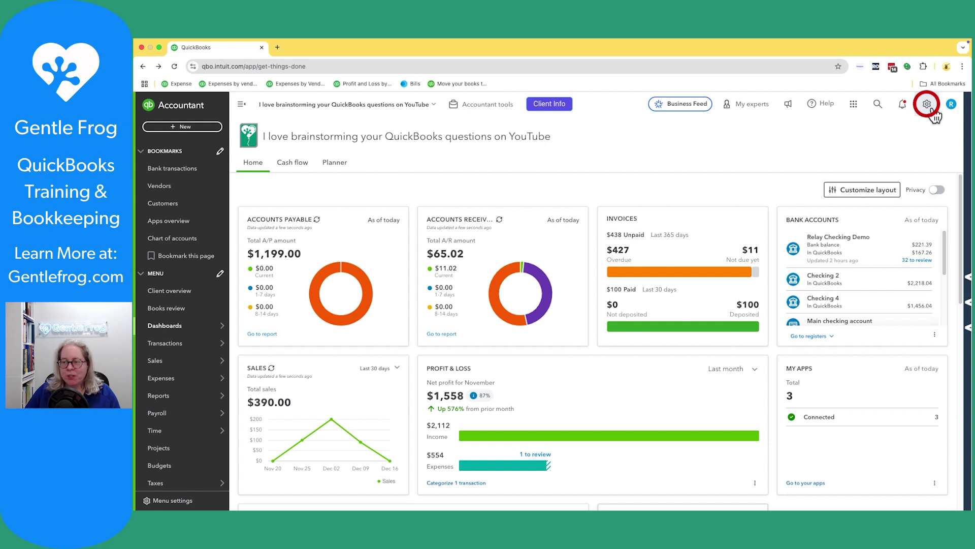
# - Open the Custom fields list from the gear menu's Lists section
pyautogui.click(928, 105)
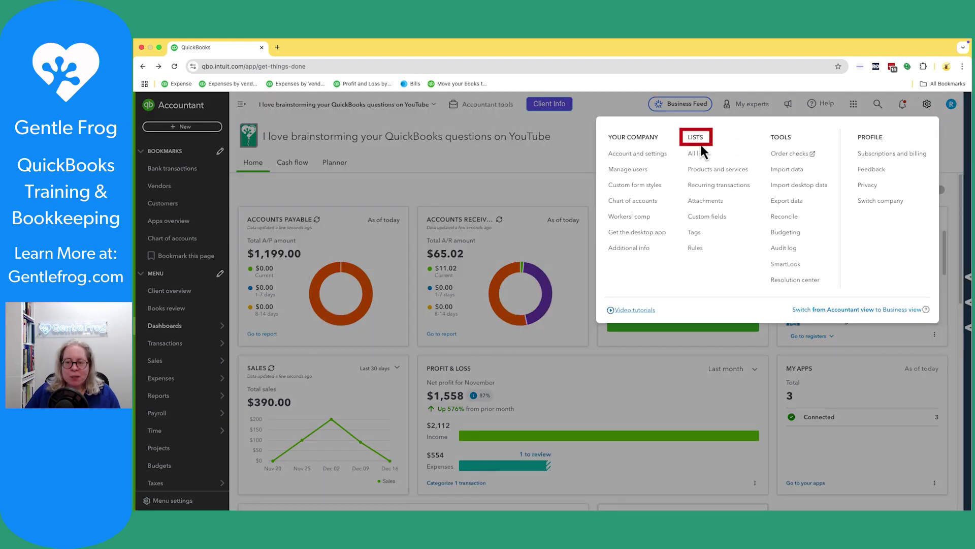
pyautogui.click(703, 217)
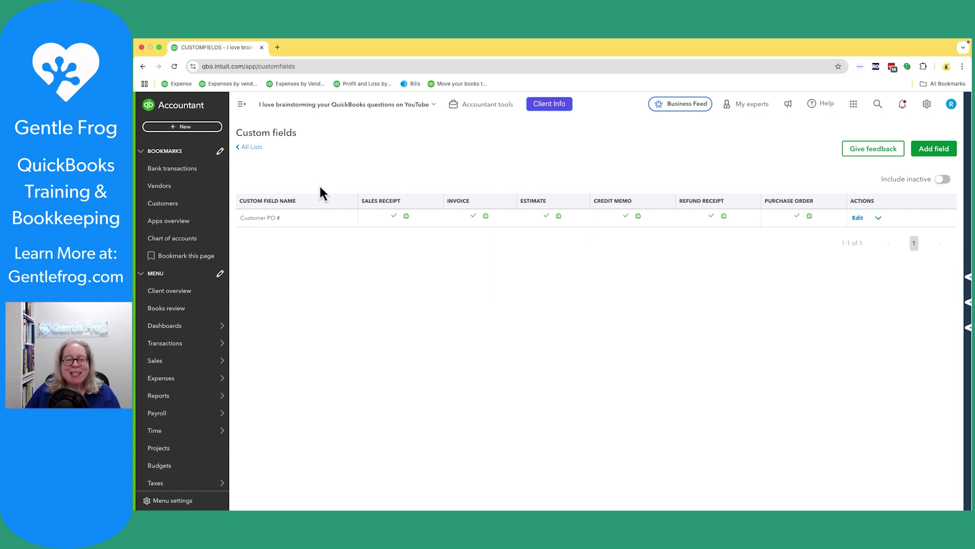
# - Start a new purchase order from the + New menu's Vendors section
pyautogui.click(190, 128)
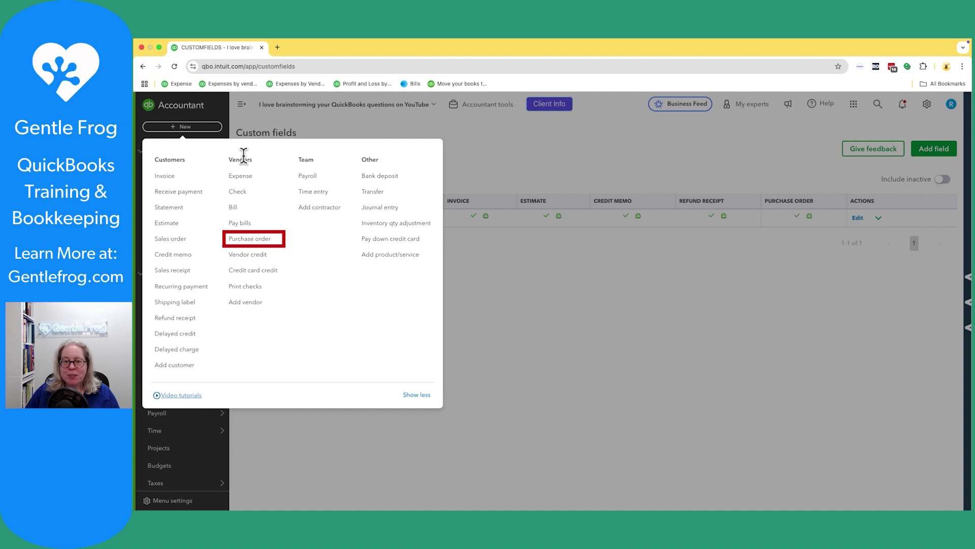
pyautogui.click(257, 242)
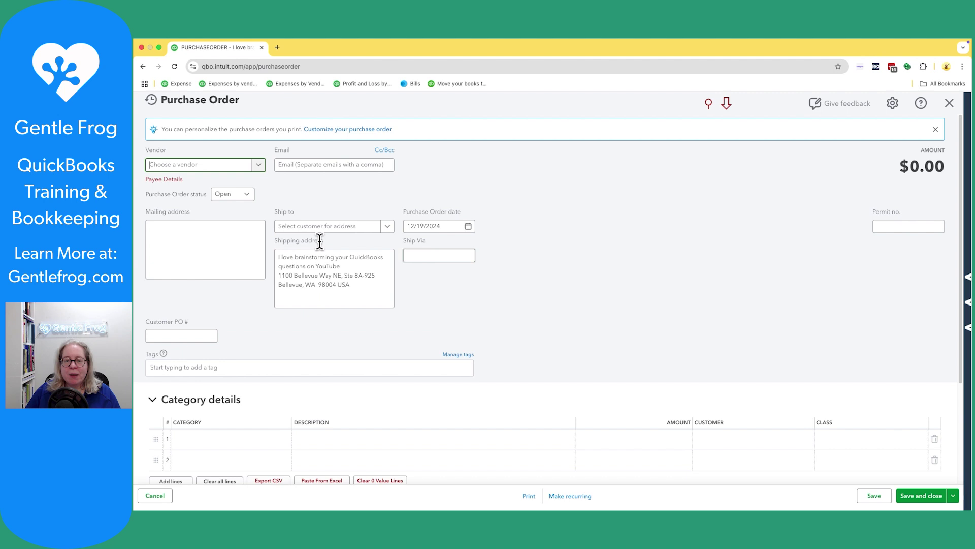
# - Dismiss the personalization tip banner, leaving the purchase order blank
pyautogui.click(169, 326)
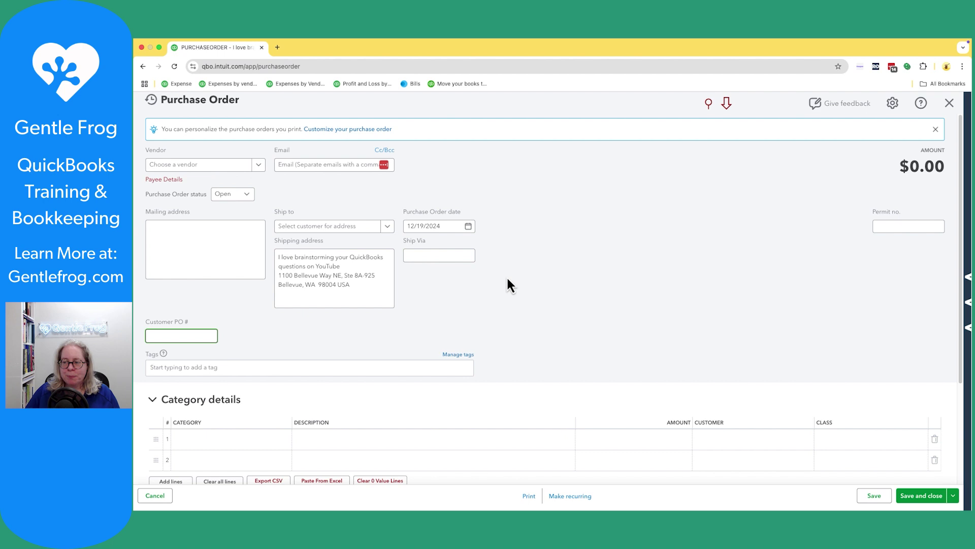
pyautogui.click(936, 131)
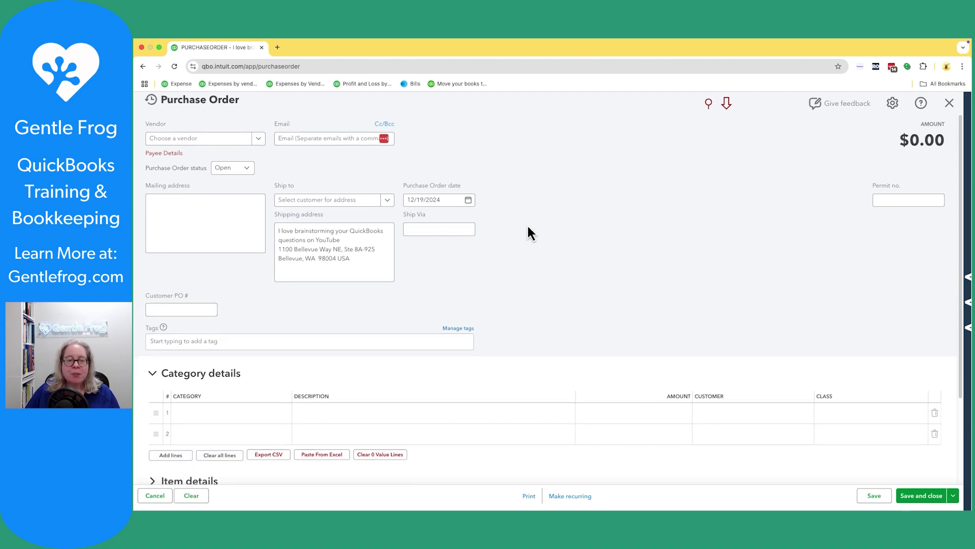
pyautogui.click(430, 226)
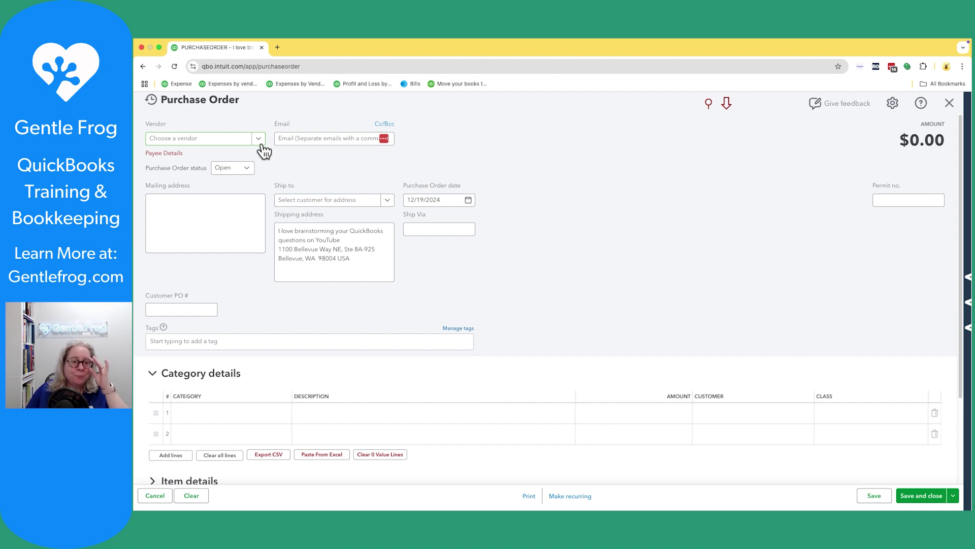
# - Set the vendor to ABC Corp and Customer PO # to 'Testing 123'
pyautogui.click(261, 144)
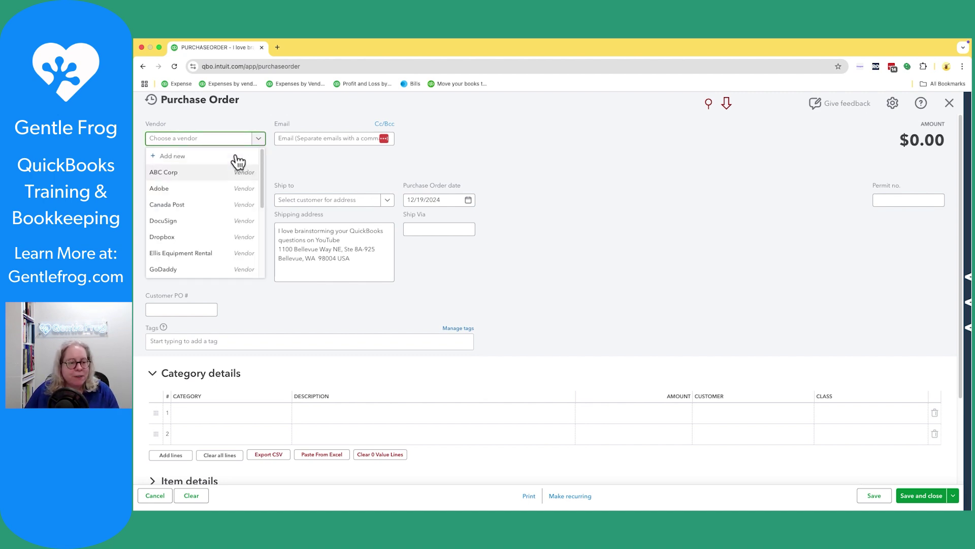
pyautogui.click(221, 168)
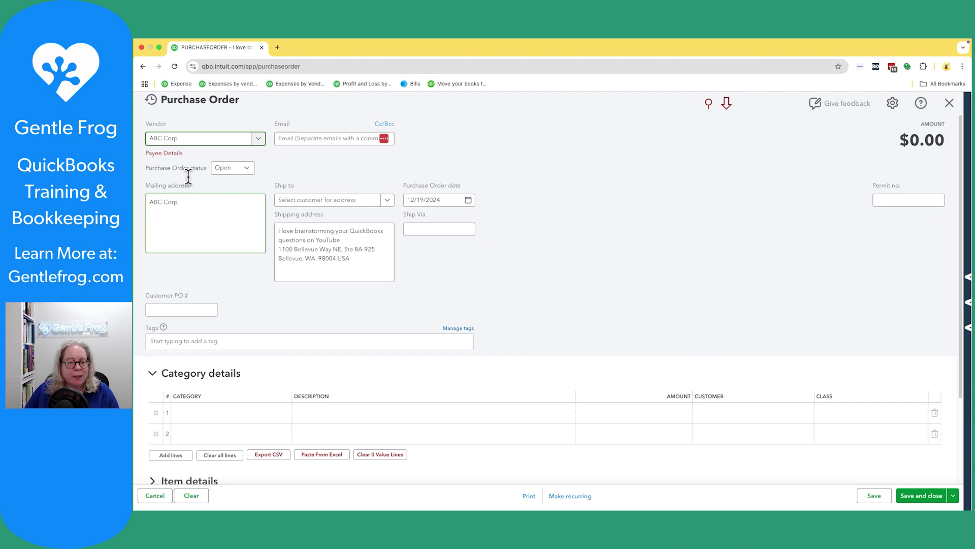
pyautogui.click(174, 311)
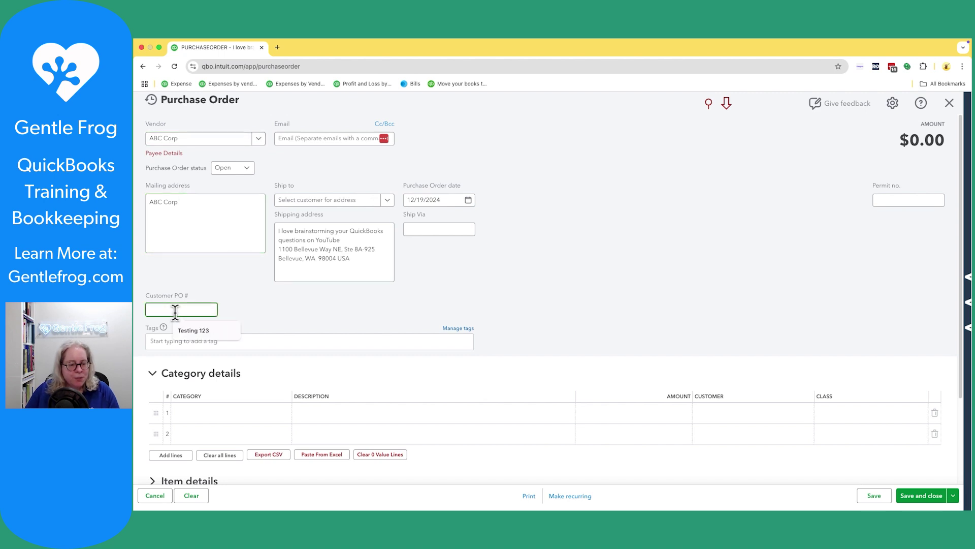
pyautogui.click(196, 331)
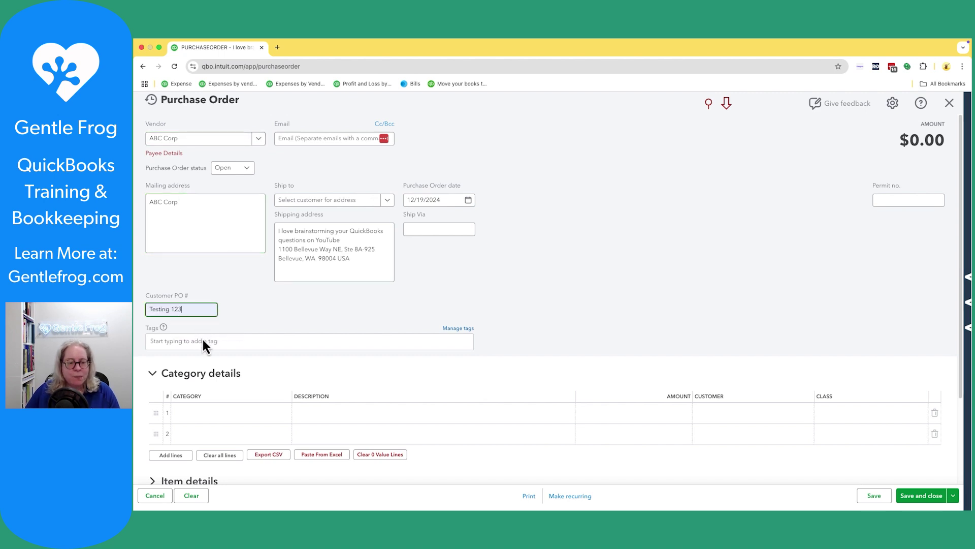
# - Add a first category line for Postage with amount $40.00
pyautogui.click(248, 421)
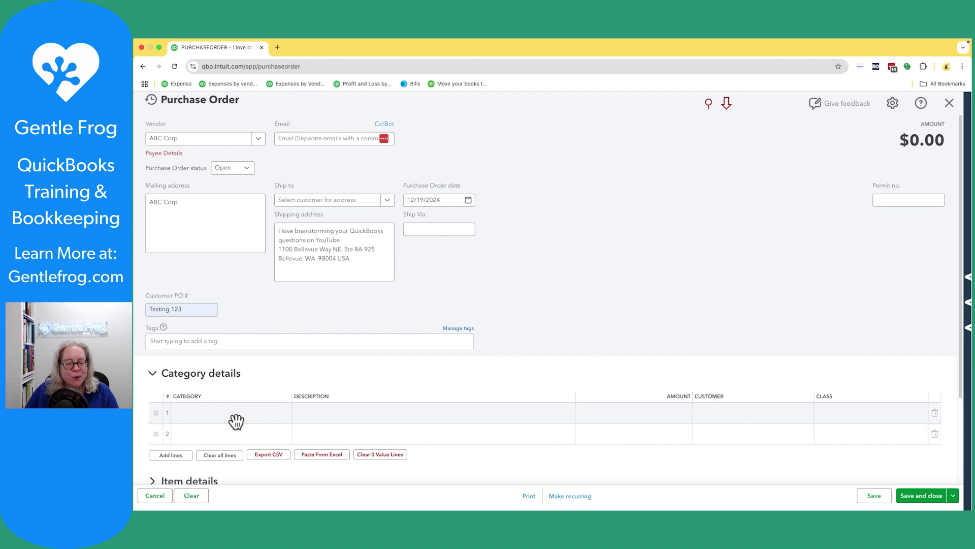
pyautogui.click(236, 422)
pyautogui.click(283, 413)
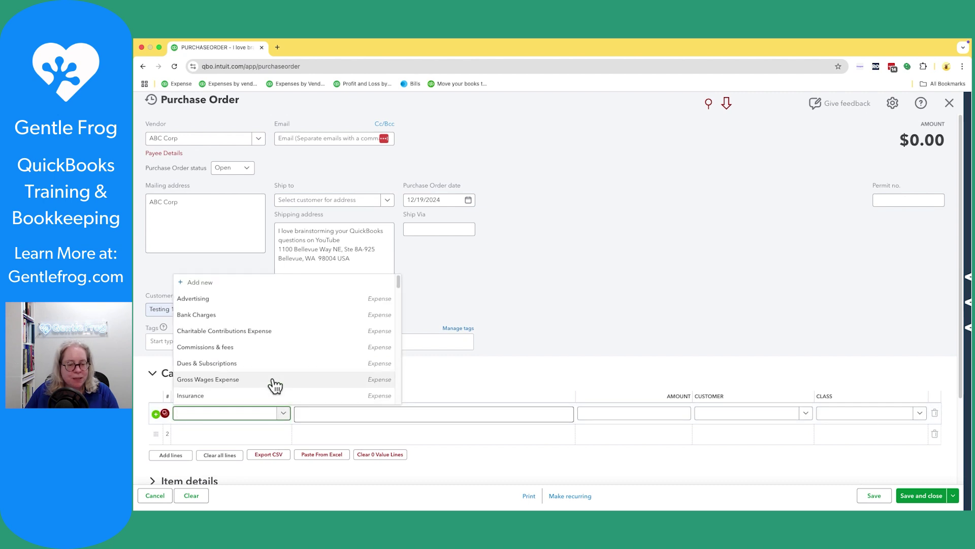
pyautogui.scroll(-2, 274, 386)
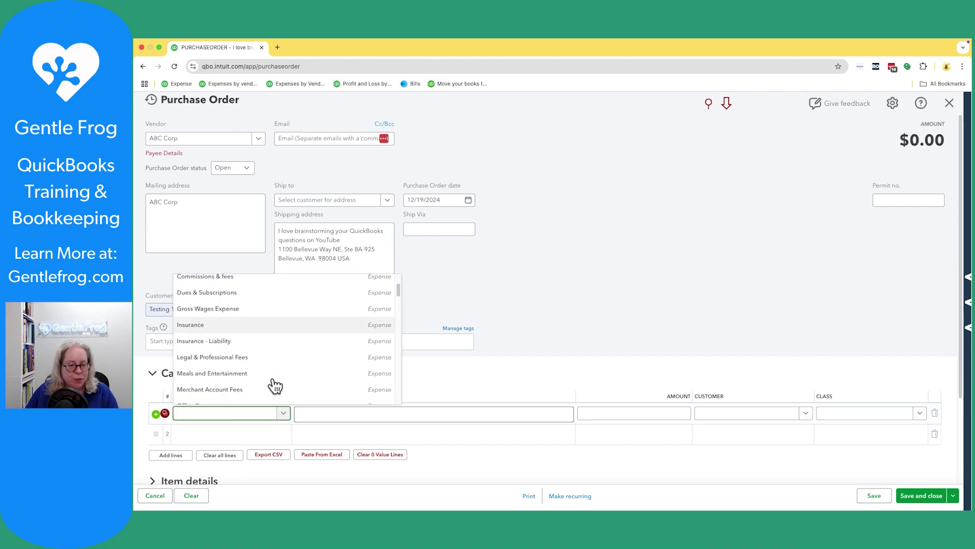
pyautogui.scroll(-3, 275, 386)
pyautogui.click(228, 355)
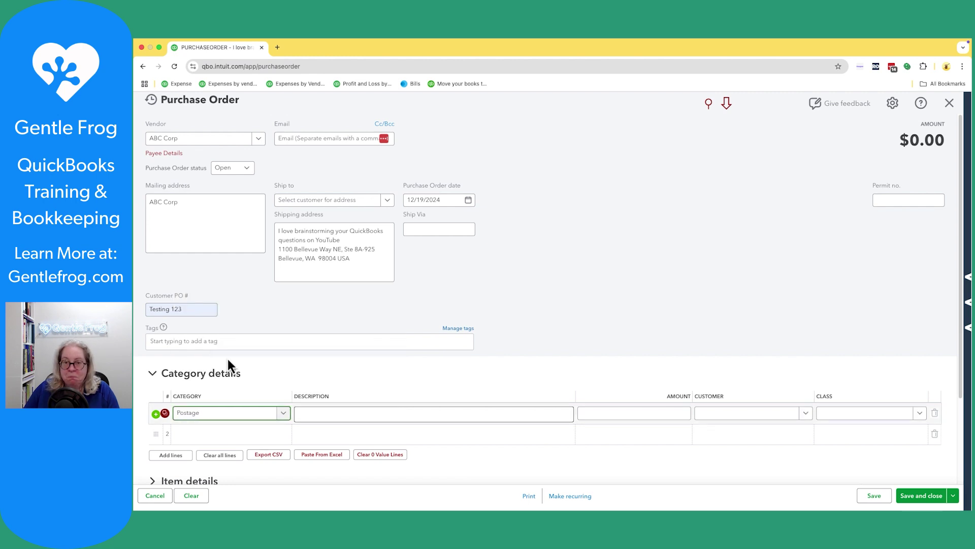
pyautogui.click(631, 415)
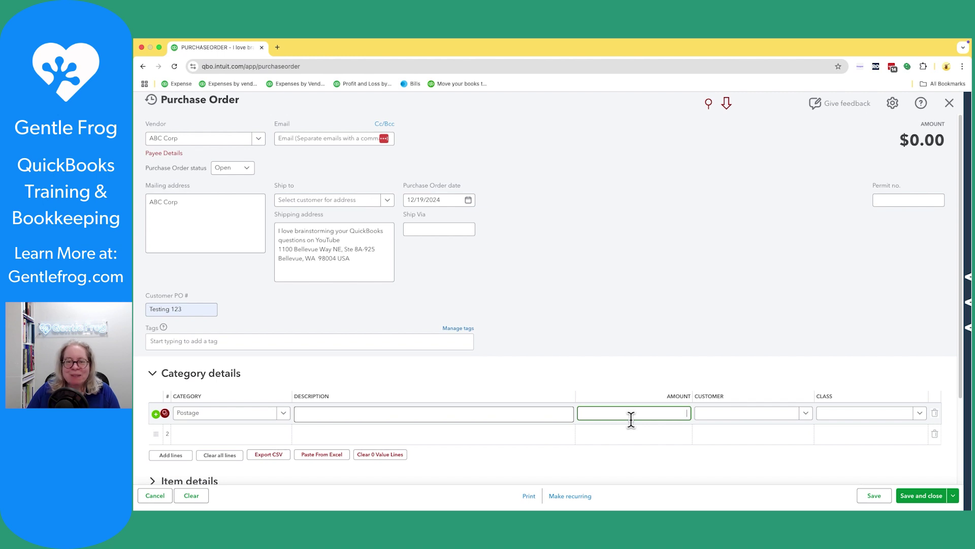
pyautogui.write('40')
pyautogui.press('Tab')
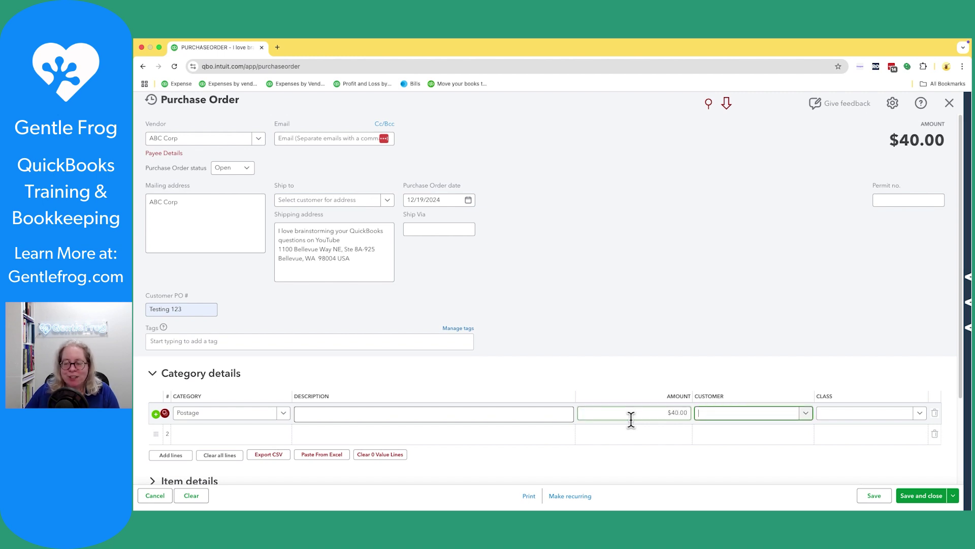
# - Save the purchase order as #1001 and open its print preview
pyautogui.click(884, 496)
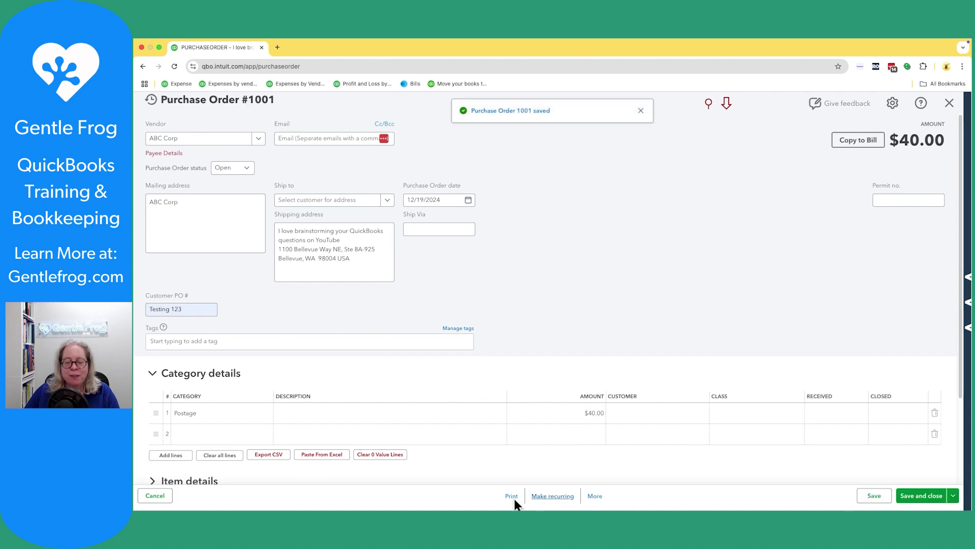
pyautogui.click(512, 496)
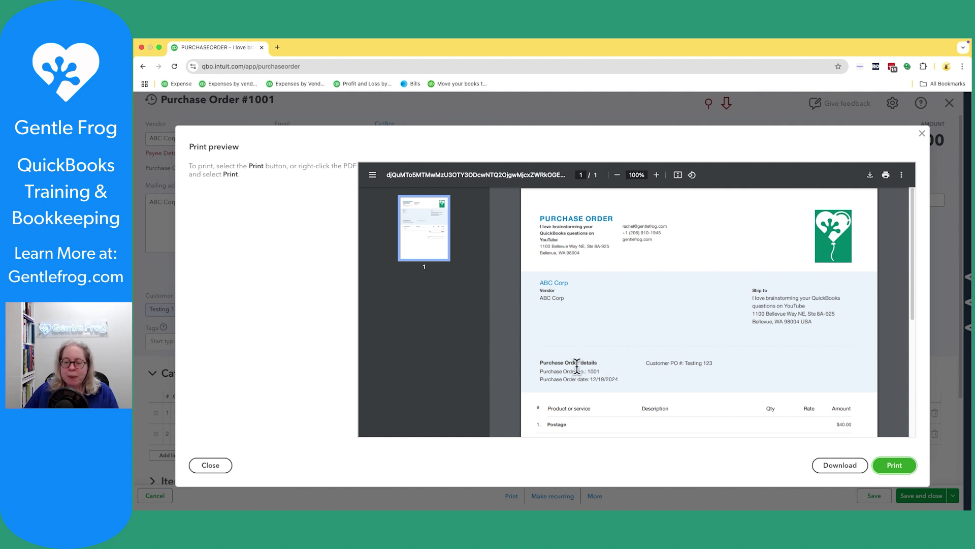
# - Check the purchase order number in the print preview, then close the preview
pyautogui.moveTo(538, 371); pyautogui.dragTo(605, 373)
pyautogui.click(612, 371)
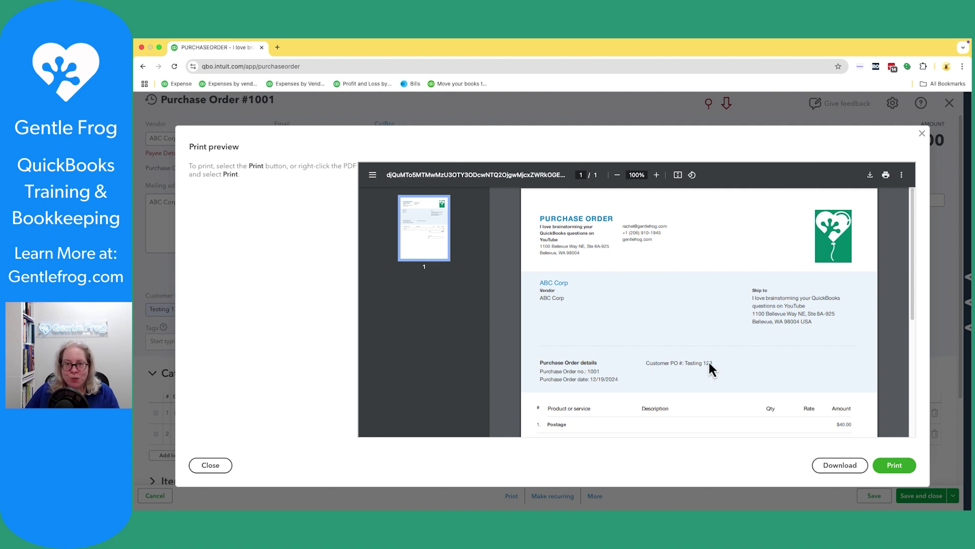
pyautogui.click(226, 467)
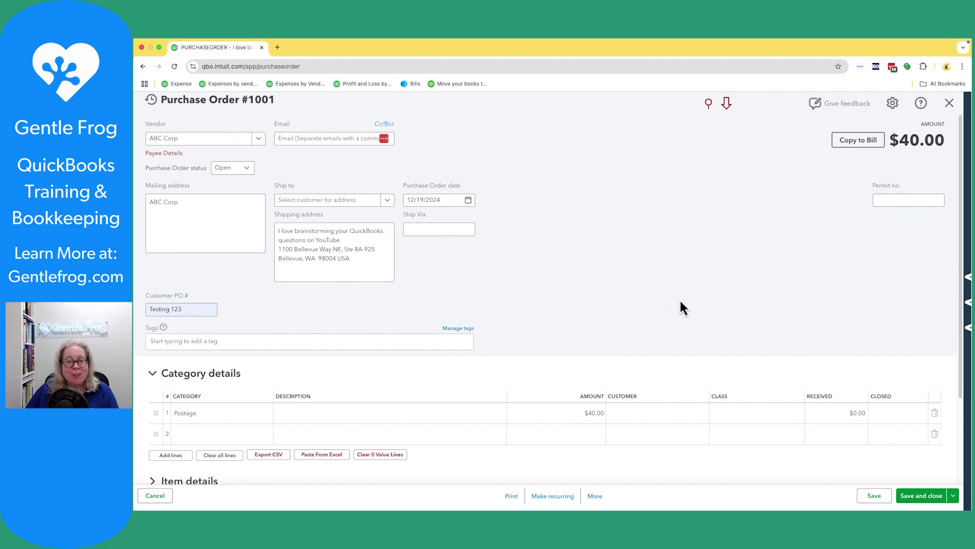